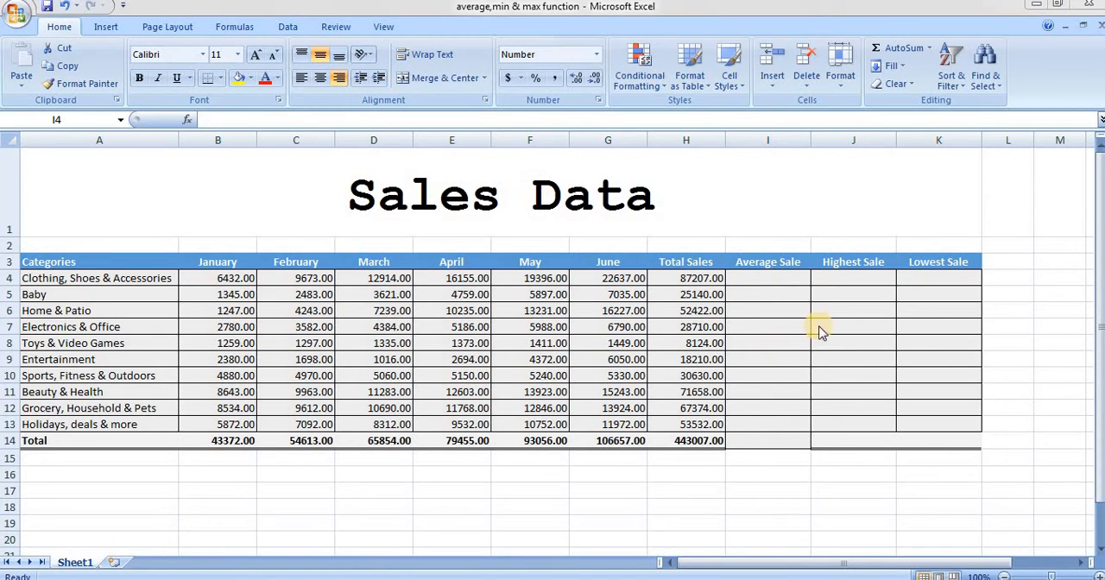
# Average B4:G4 in I4 with the AutoSum Average function and fill the formula down the Average Sale column through row 14
pyautogui.click(752, 279)
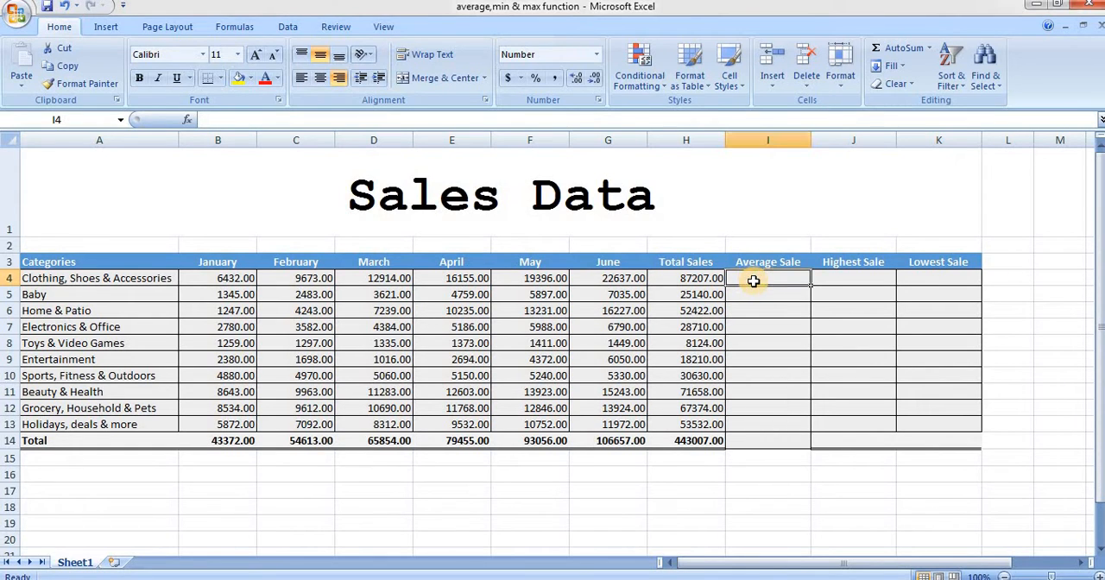
pyautogui.click(930, 49)
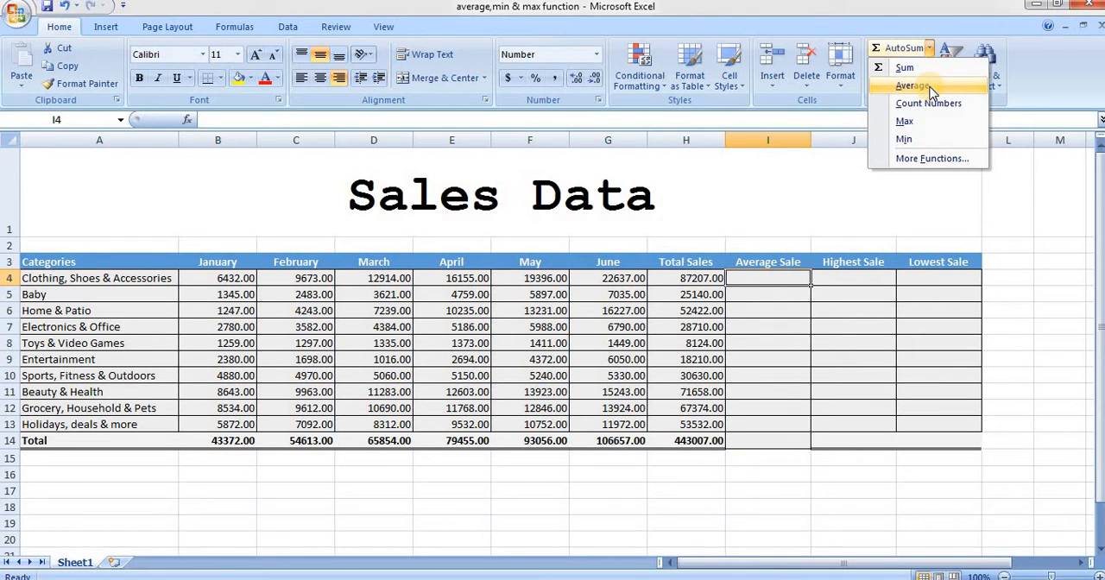
pyautogui.click(931, 88)
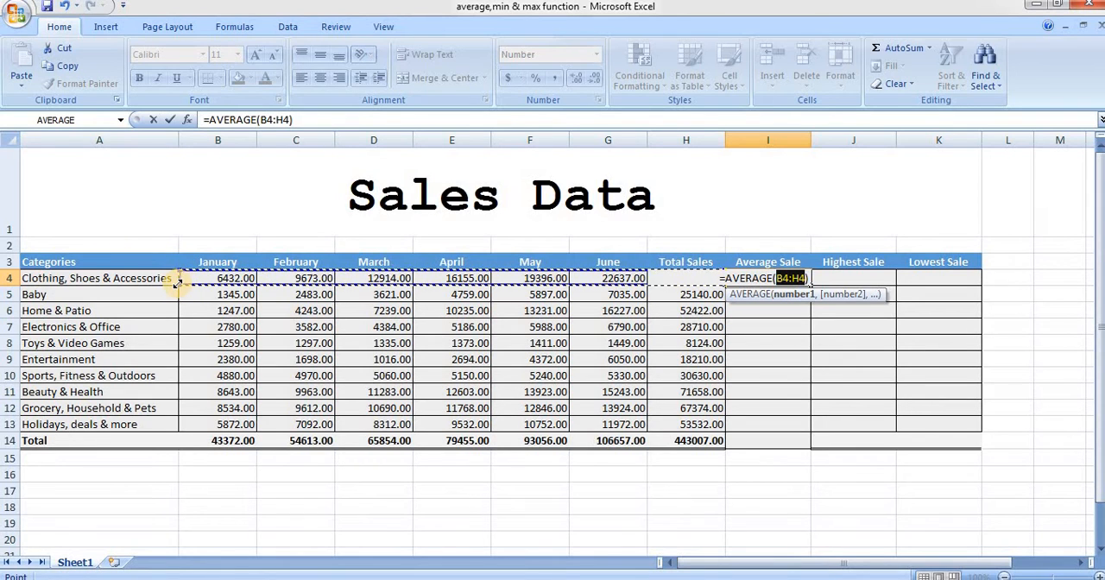
pyautogui.moveTo(177, 282); pyautogui.dragTo(609, 285)
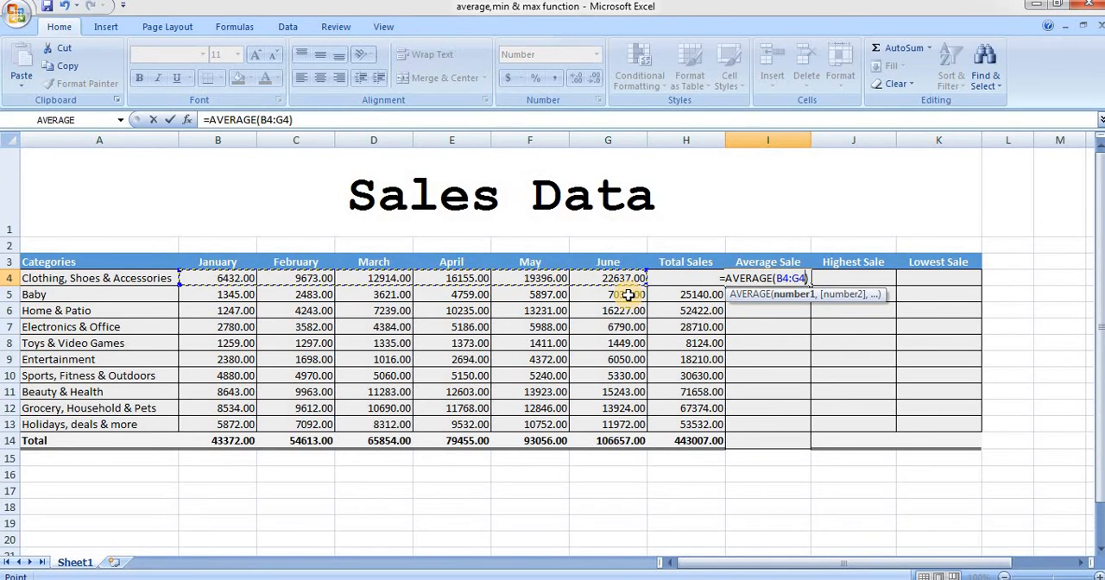
pyautogui.press('Return')
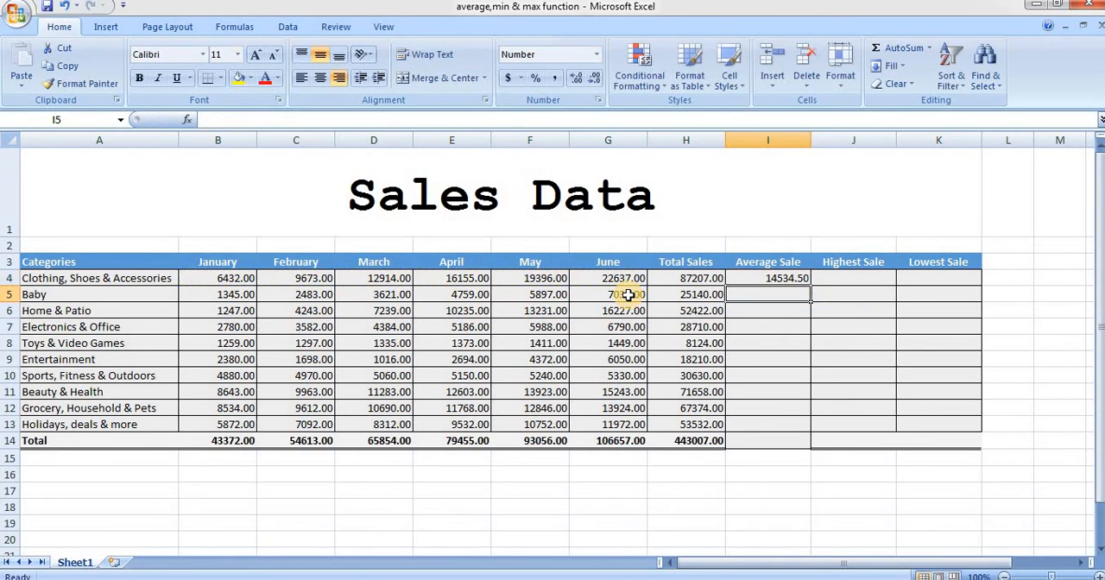
pyautogui.click(776, 282)
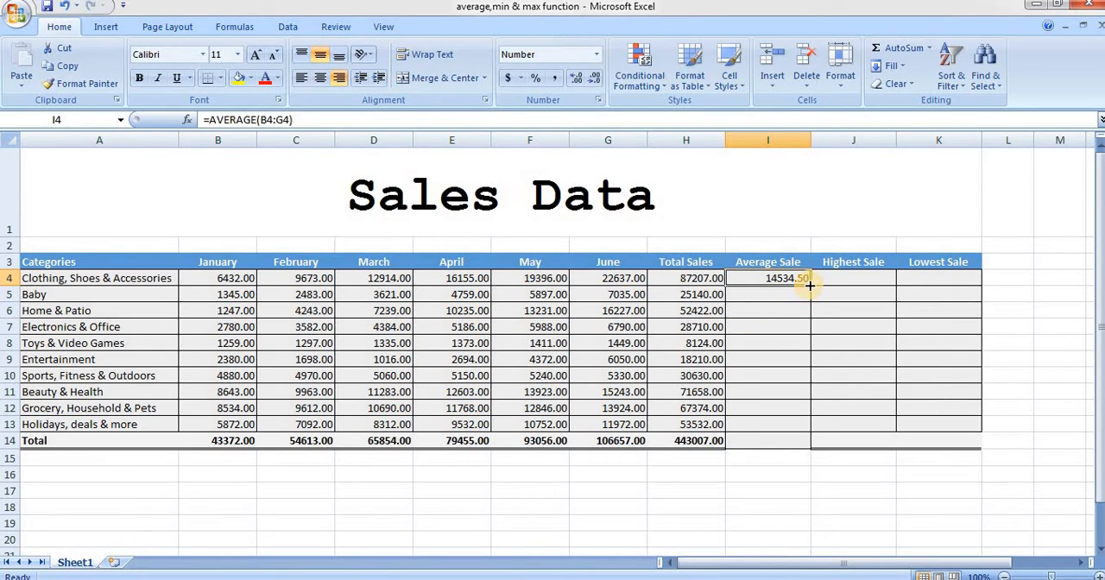
pyautogui.moveTo(811, 291); pyautogui.dragTo(816, 448)
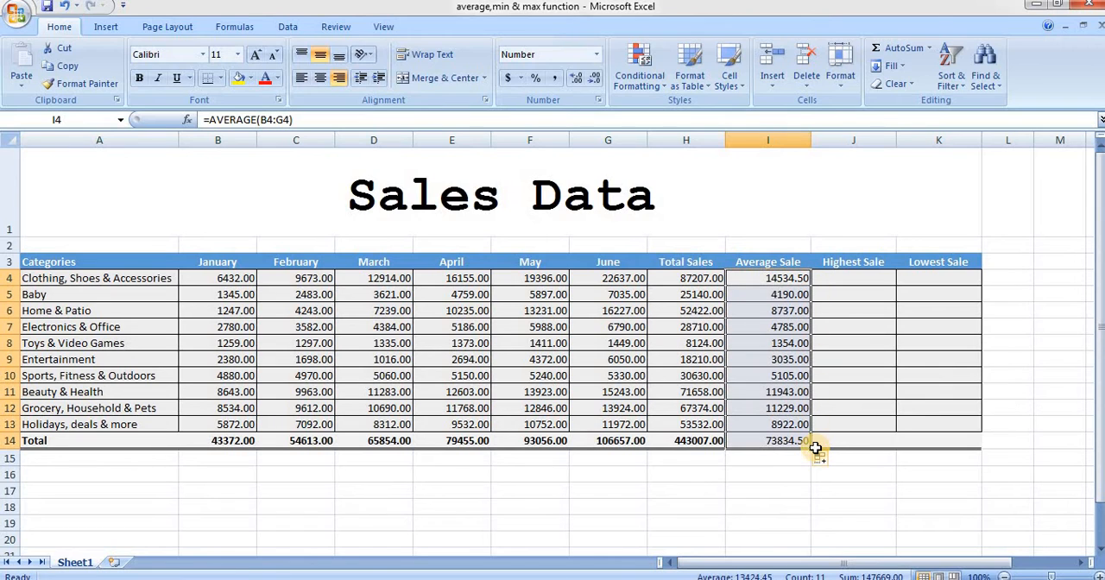
# Find the maximum of B4:G4 in J4 with the AutoSum Max function and fill it down the Highest Sale column through row 14
pyautogui.click(869, 282)
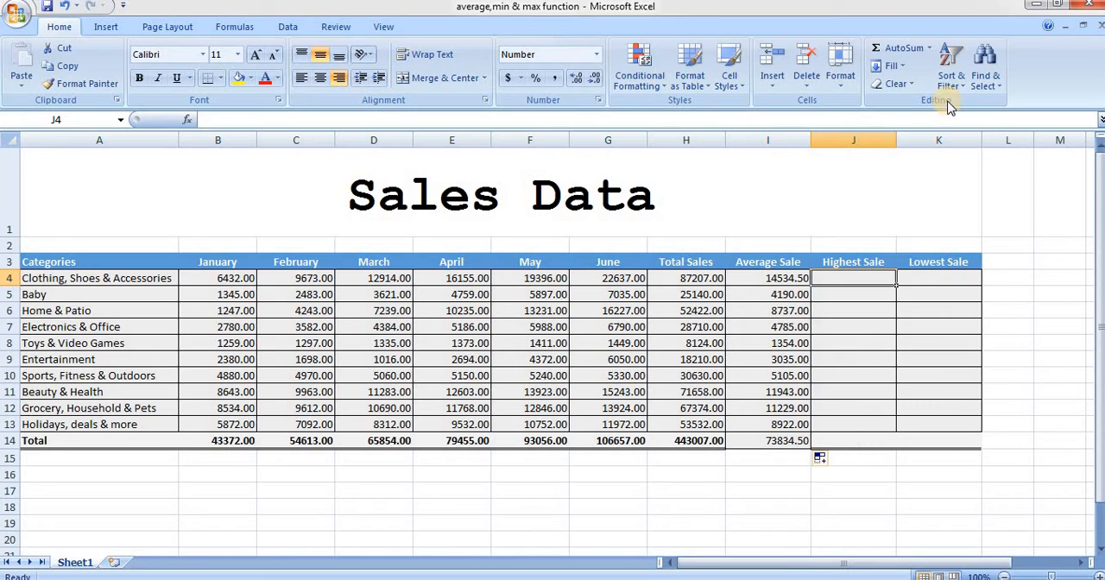
pyautogui.click(930, 50)
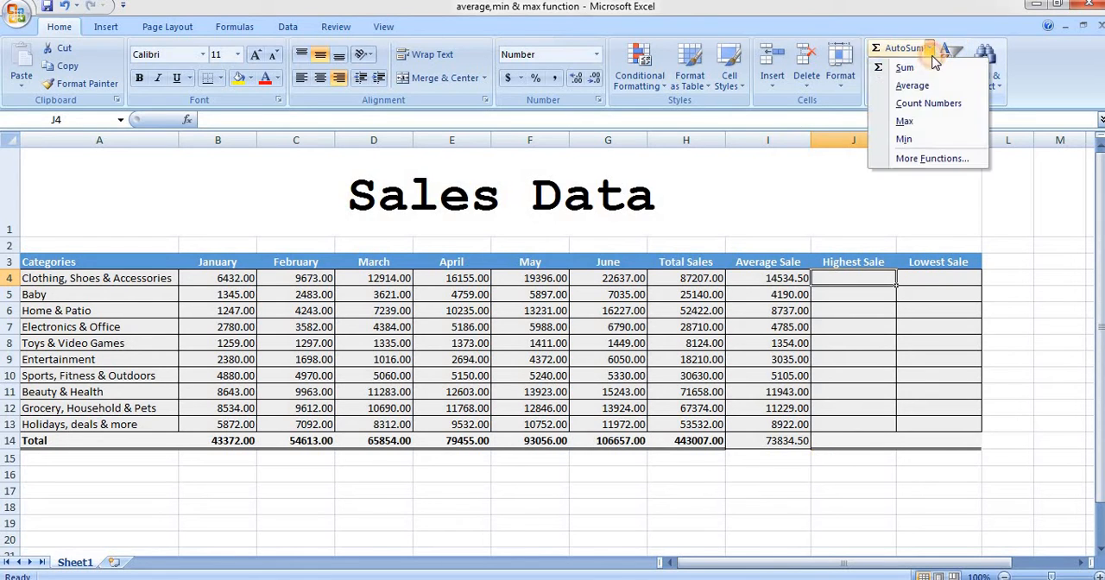
pyautogui.click(908, 122)
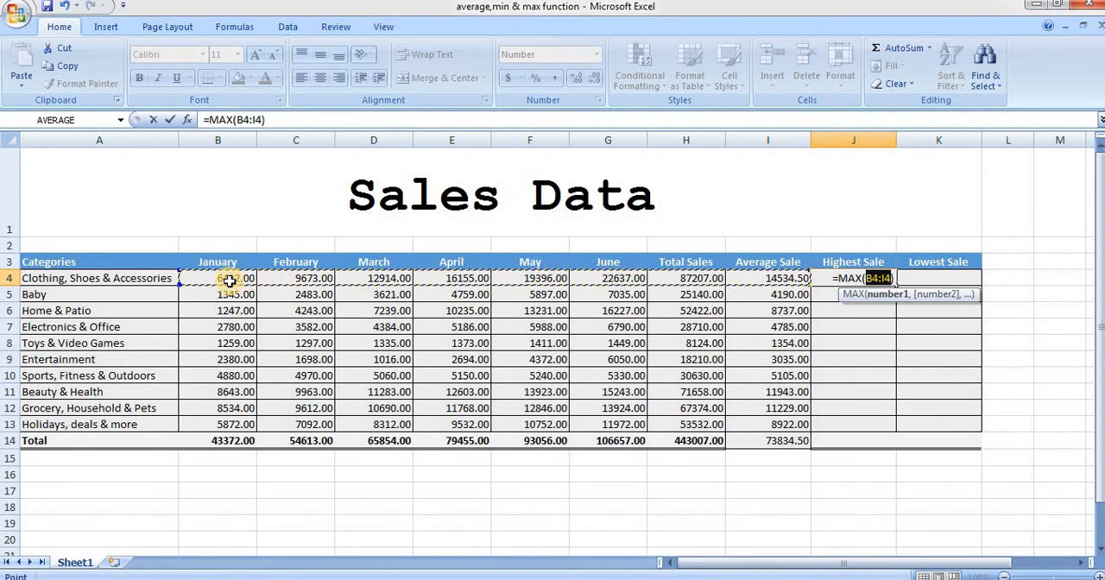
pyautogui.keyDown('shift'); pyautogui.click(633, 277); pyautogui.keyUp('shift')
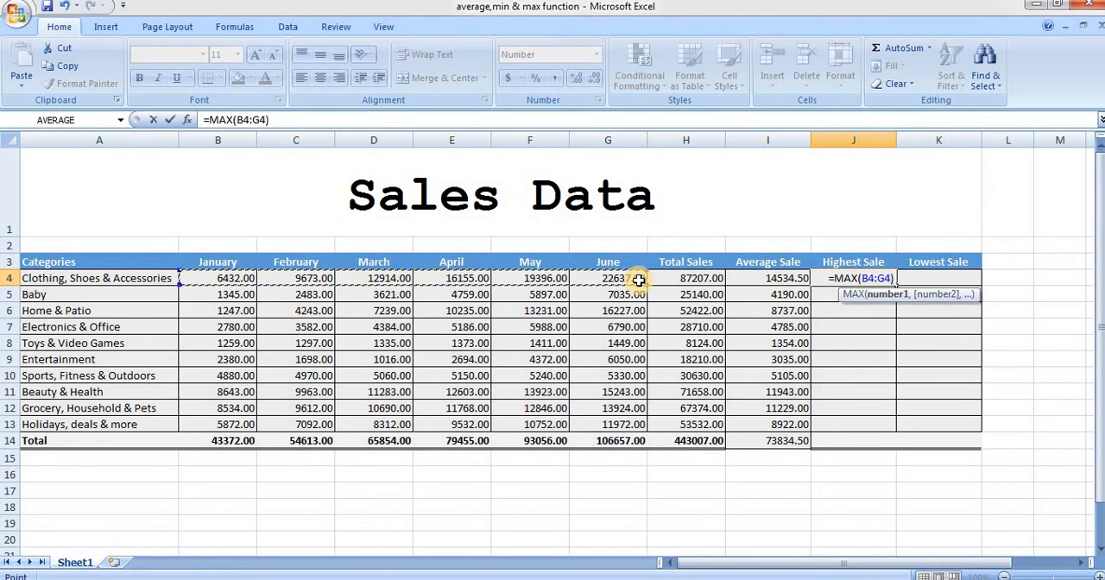
pyautogui.press('Return')
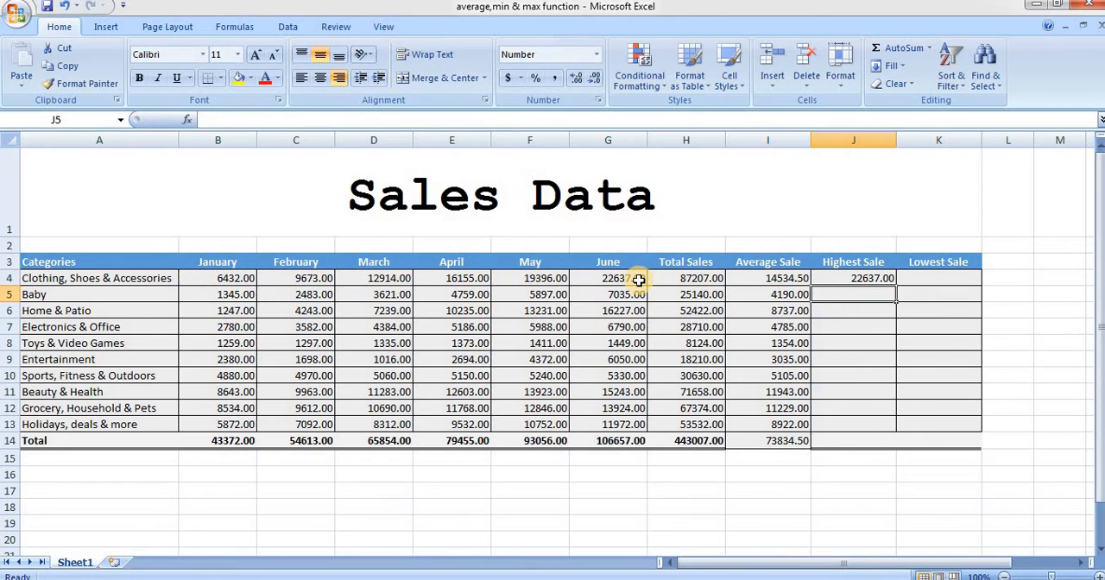
pyautogui.click(841, 277)
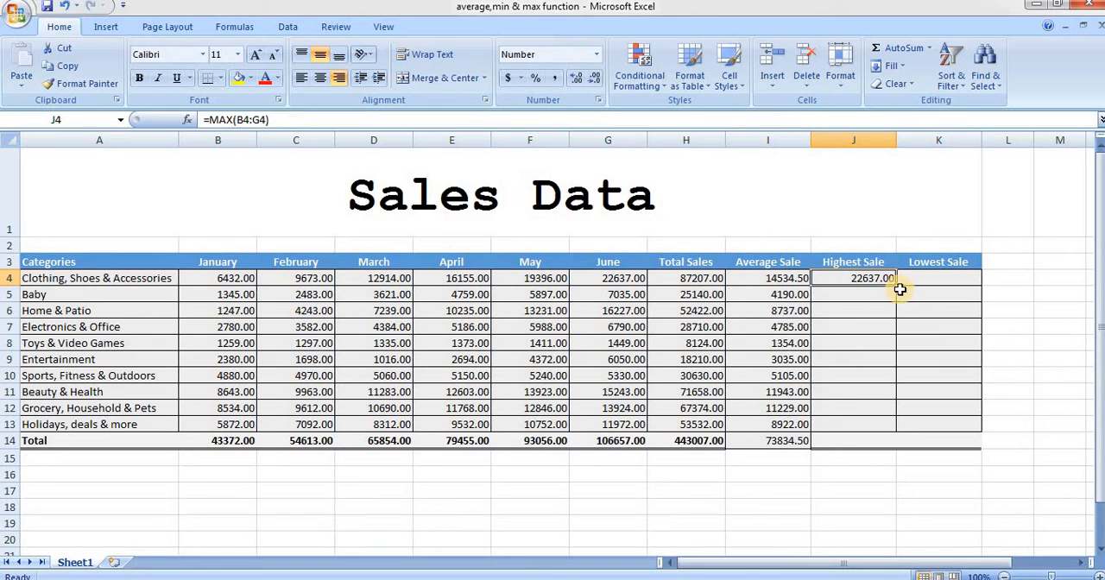
pyautogui.moveTo(896, 283); pyautogui.dragTo(892, 442)
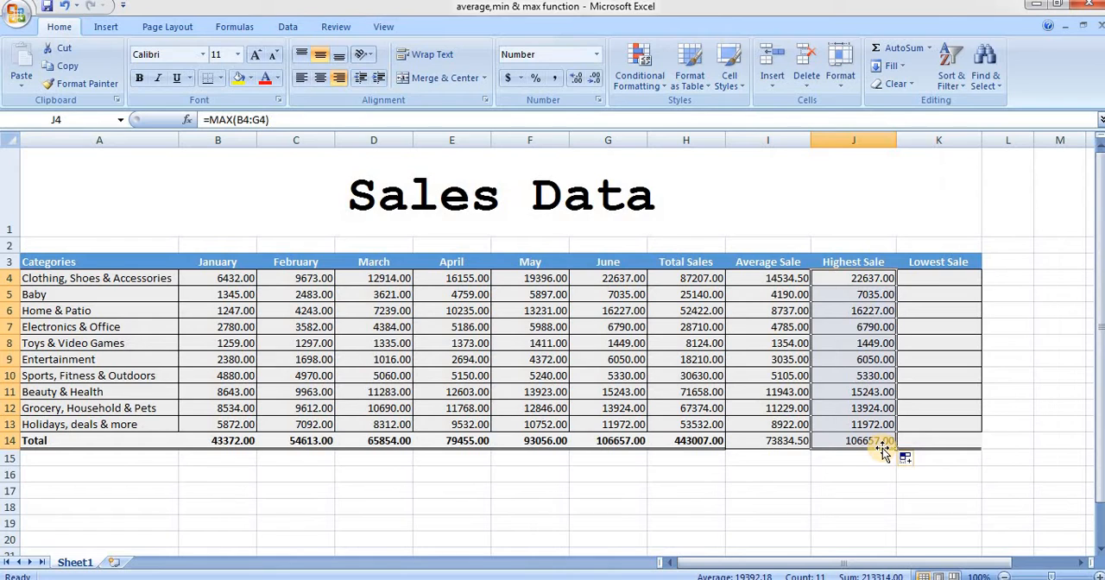
# Find the minimum of B4:G4 in K4 with the AutoSum Min function and fill it down the Lowest Sale column through row 14
pyautogui.click(930, 292)
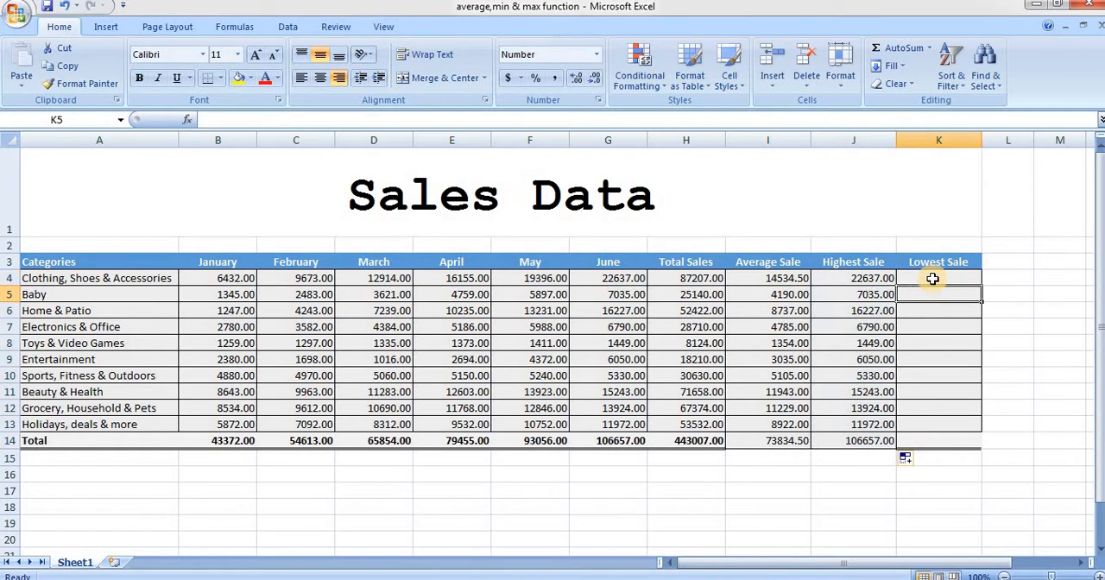
pyautogui.click(932, 279)
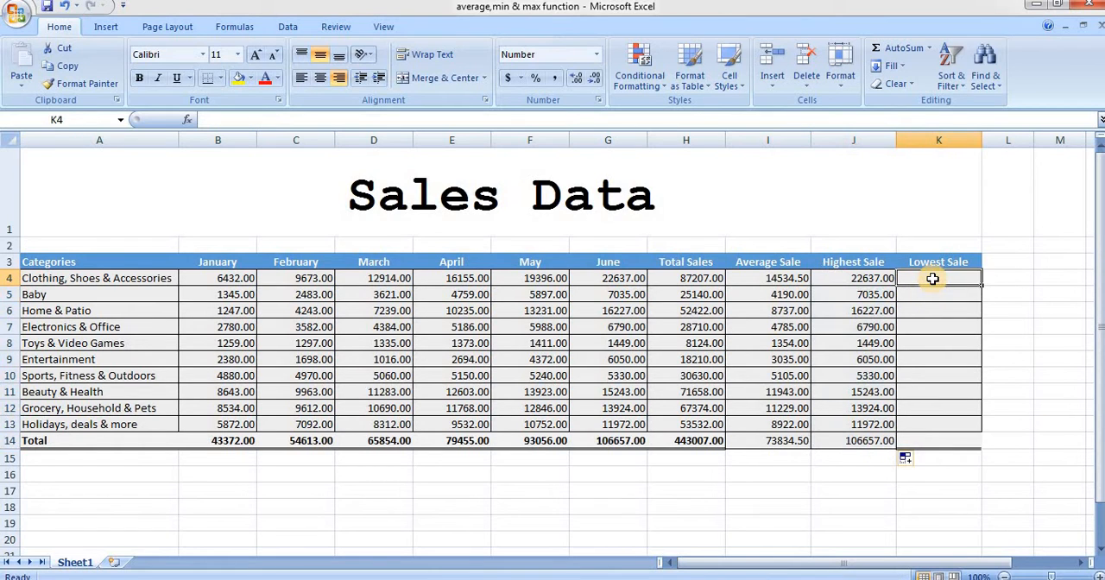
pyautogui.click(929, 48)
pyautogui.click(907, 140)
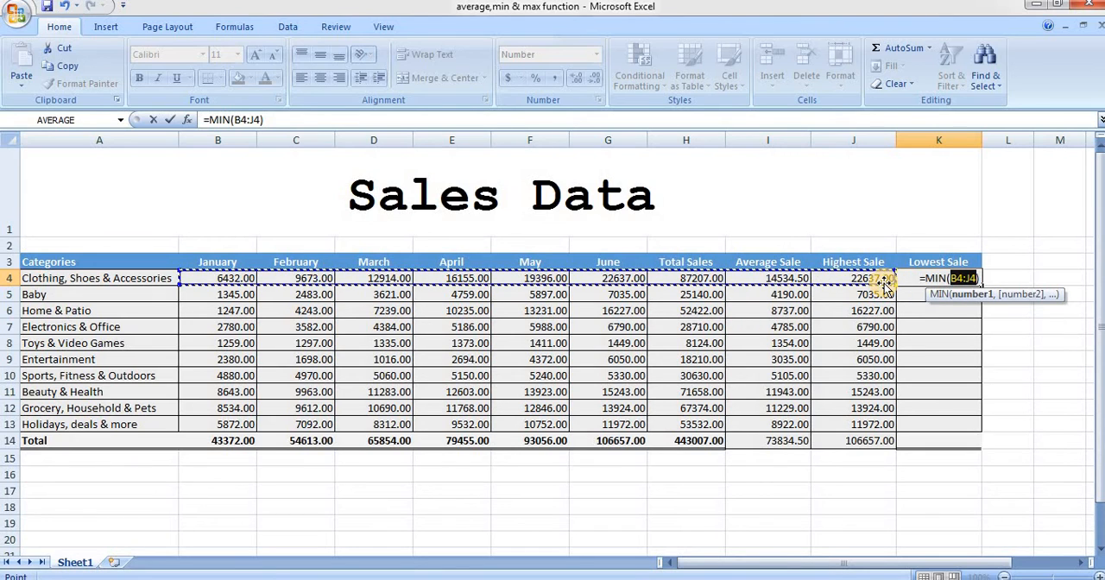
pyautogui.moveTo(885, 289); pyautogui.dragTo(644, 282)
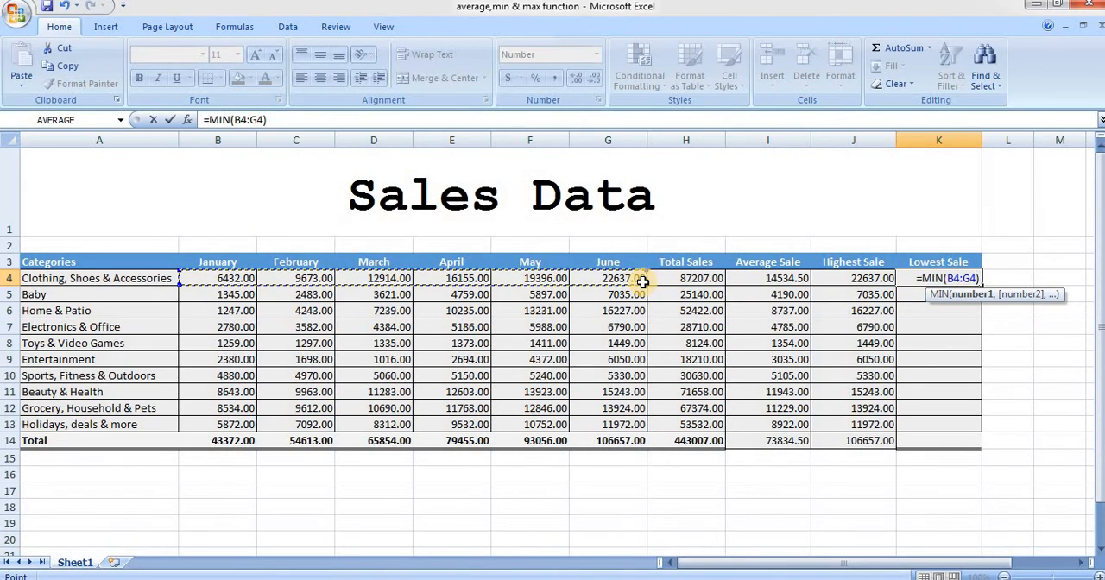
pyautogui.press('Return')
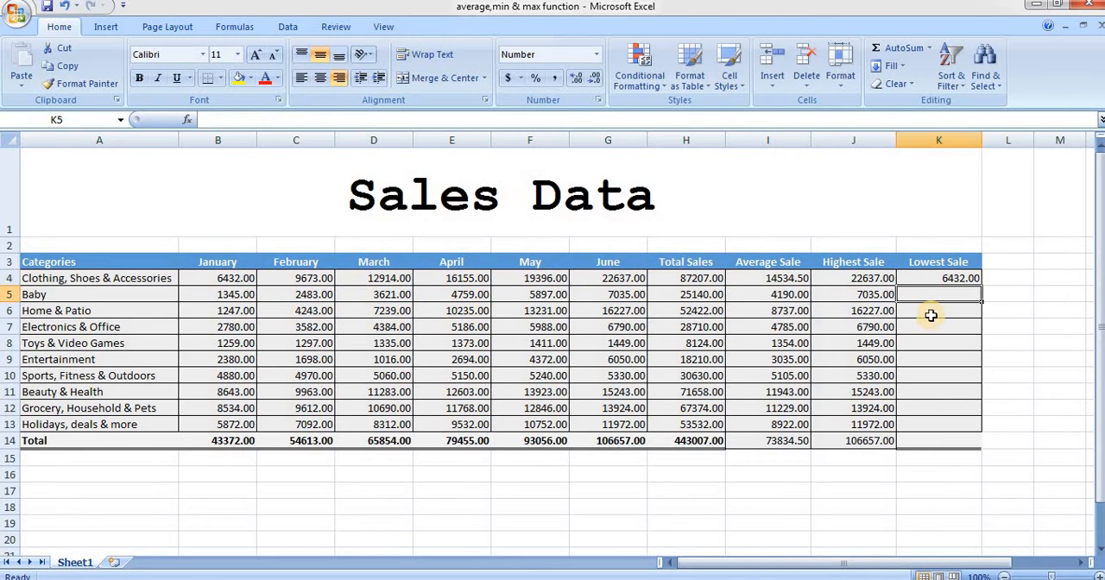
pyautogui.click(958, 279)
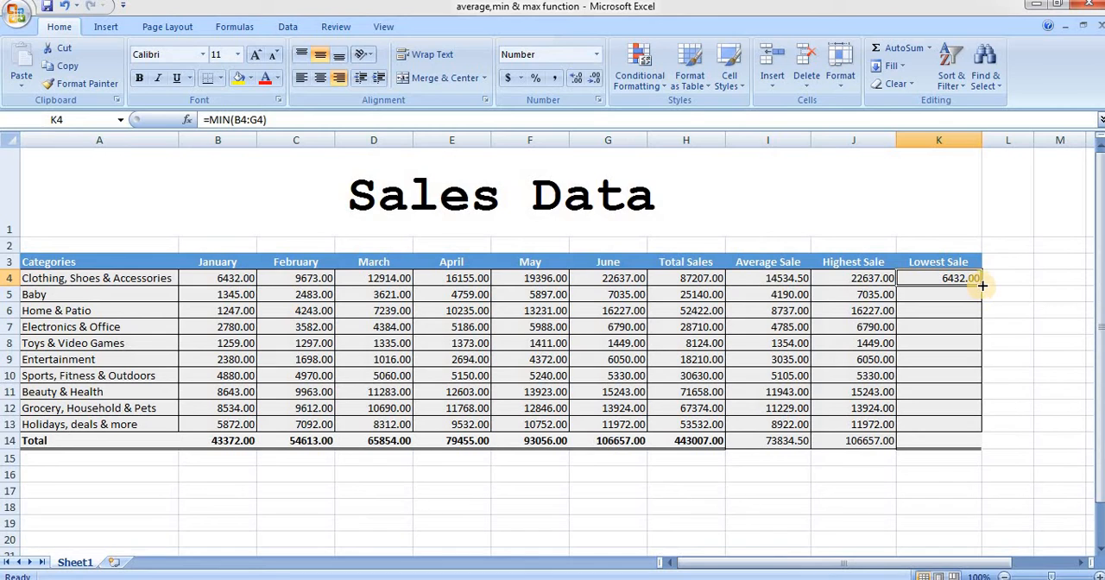
pyautogui.moveTo(982, 285); pyautogui.dragTo(982, 429)
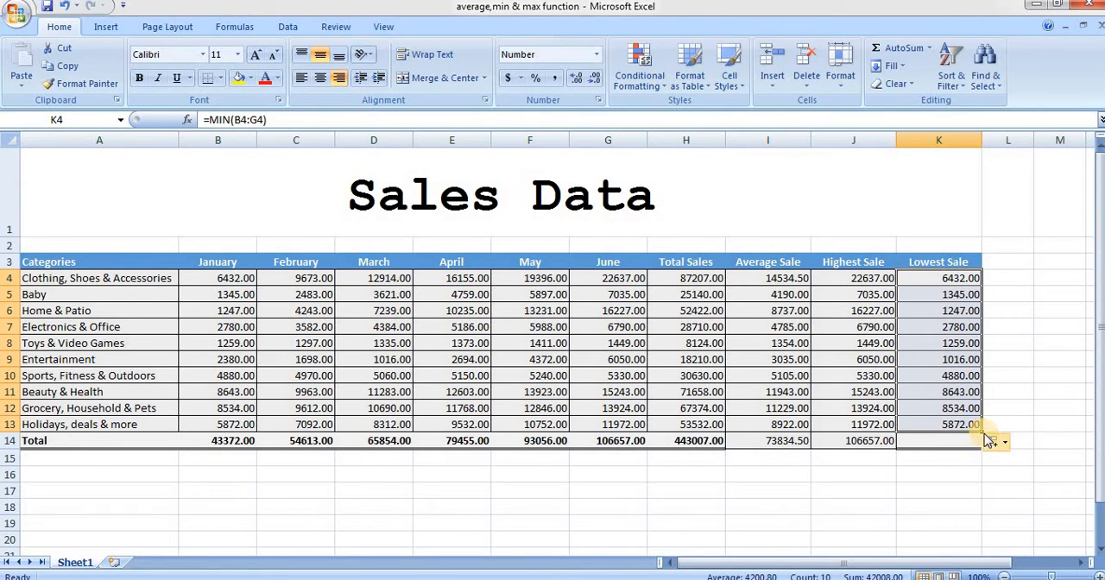
pyautogui.moveTo(982, 429); pyautogui.dragTo(983, 444)
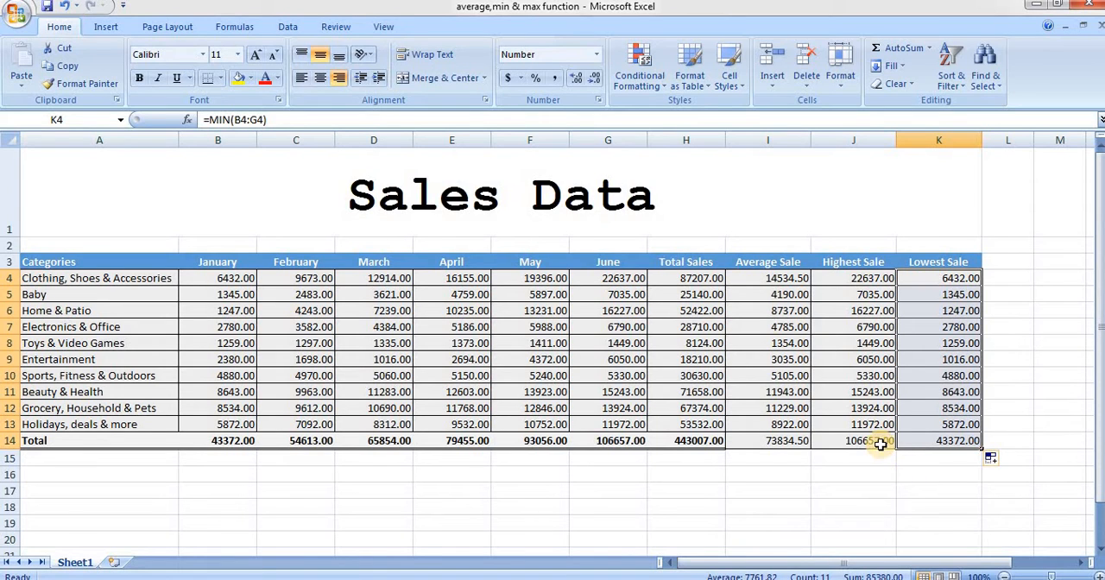
pyautogui.click(950, 476)
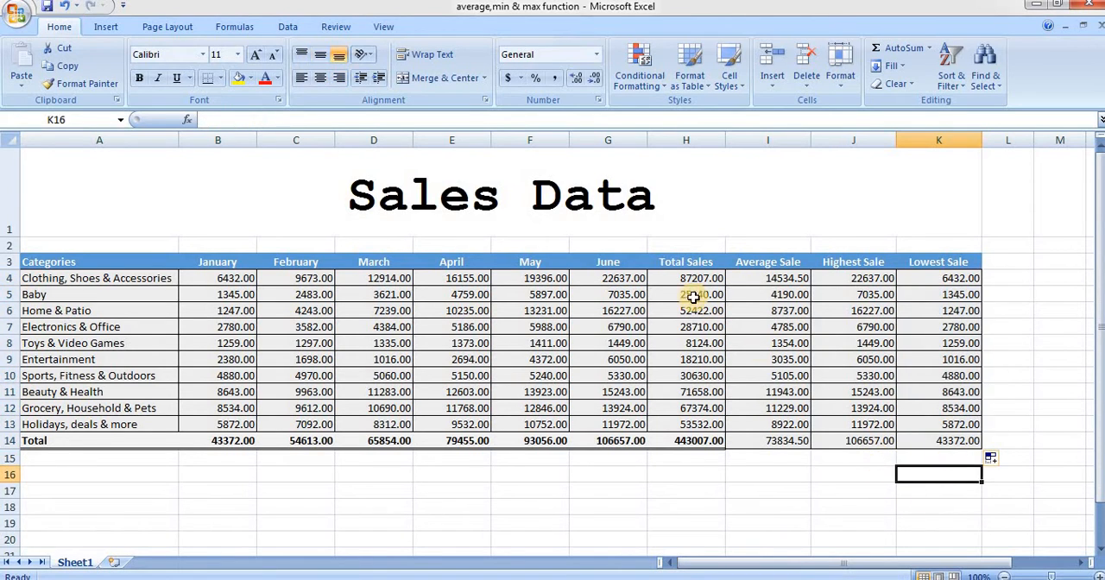
# Clear the formulas from rows 4 to 14 of the Average Sale, Highest Sale and Lowest Sale columns
pyautogui.click(744, 275)
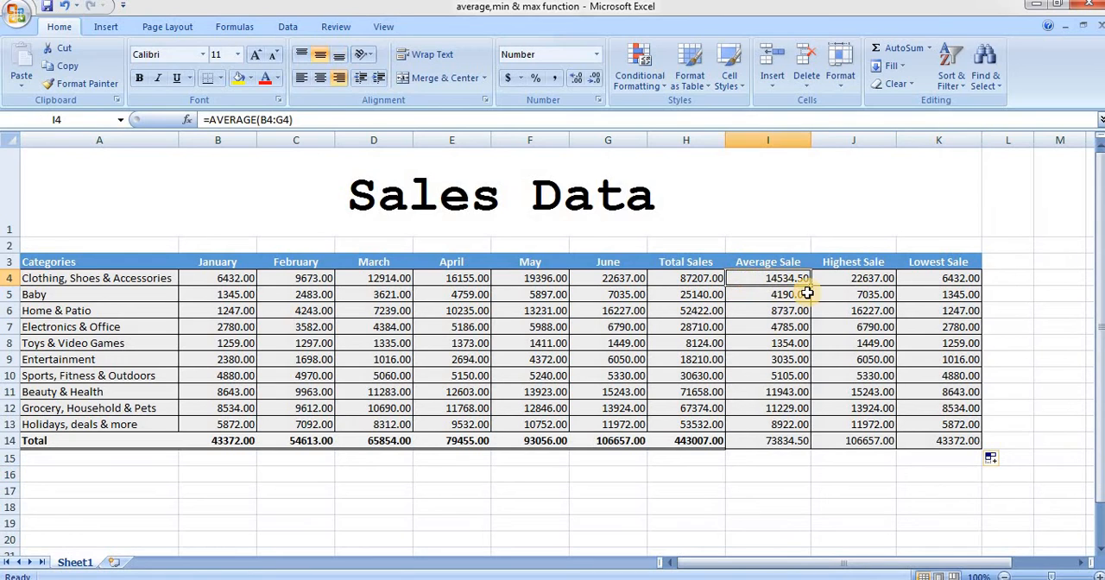
pyautogui.moveTo(812, 286); pyautogui.dragTo(979, 454)
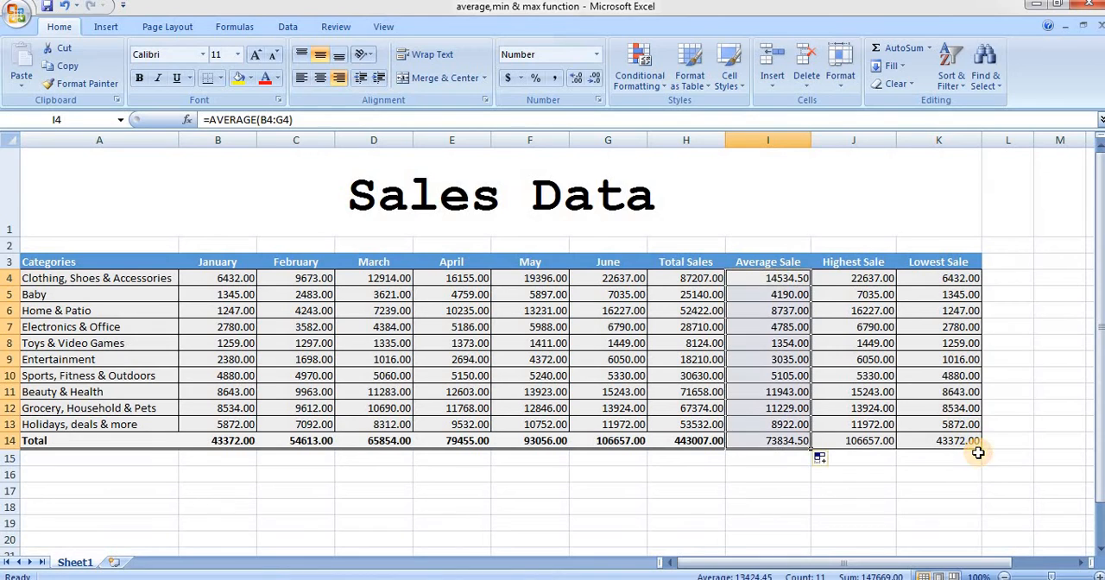
pyautogui.press('Delete')
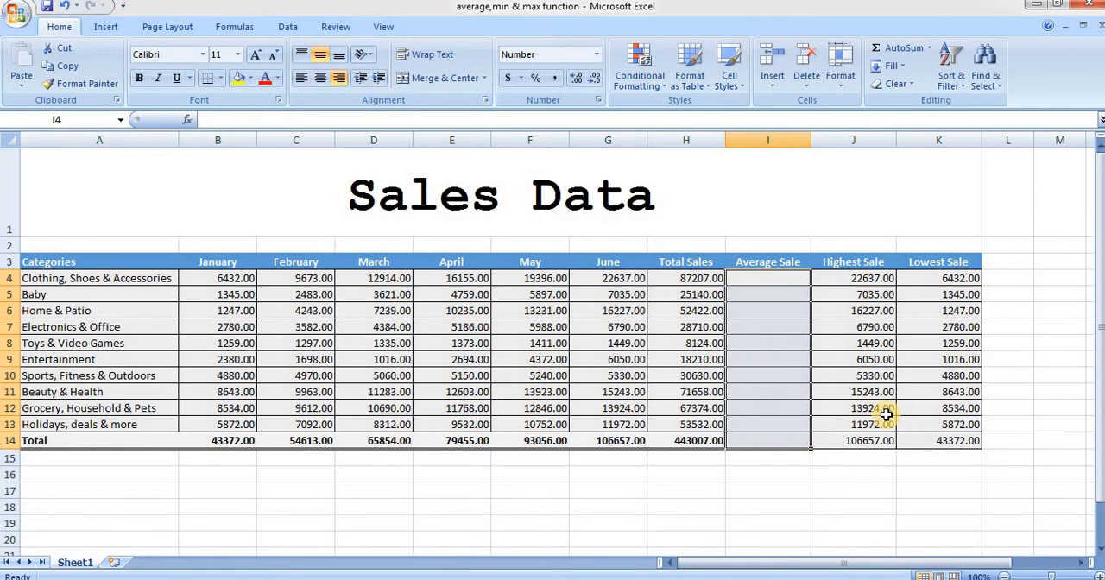
pyautogui.click(894, 281)
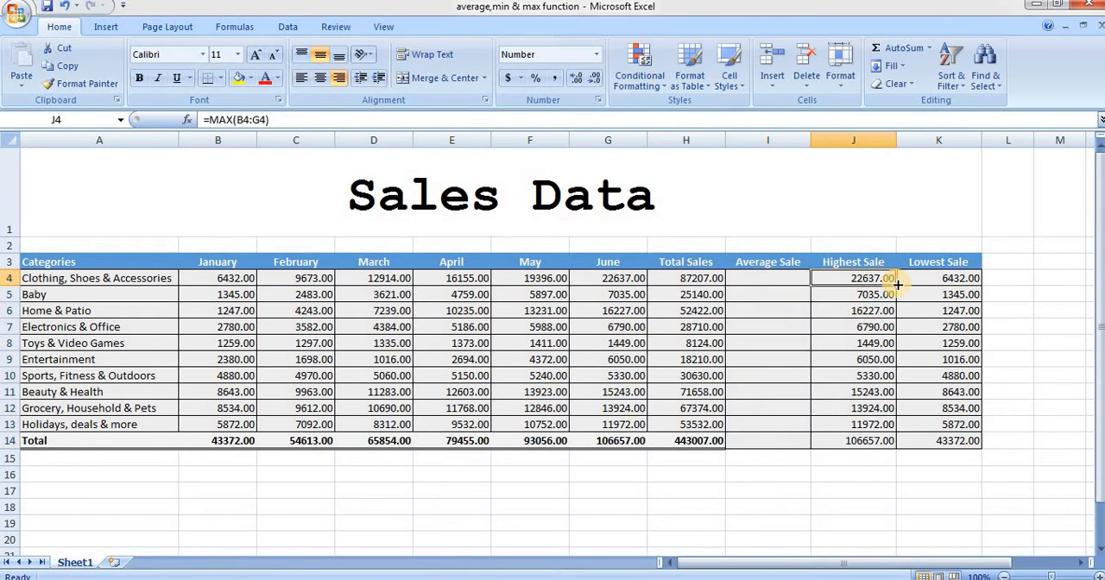
pyautogui.moveTo(894, 281); pyautogui.dragTo(978, 441)
pyautogui.press('Delete')
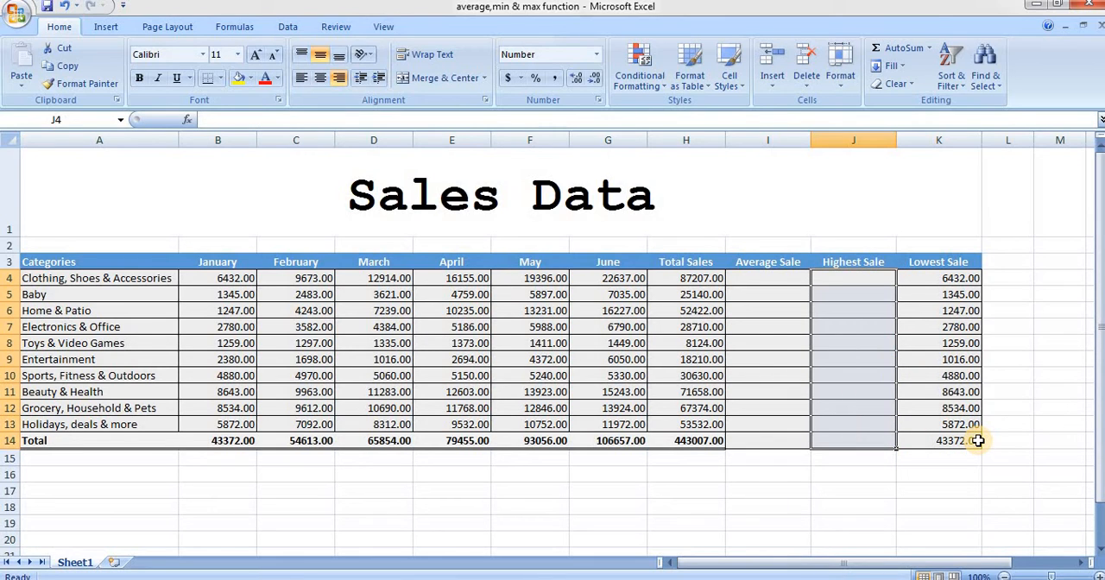
pyautogui.click(917, 278)
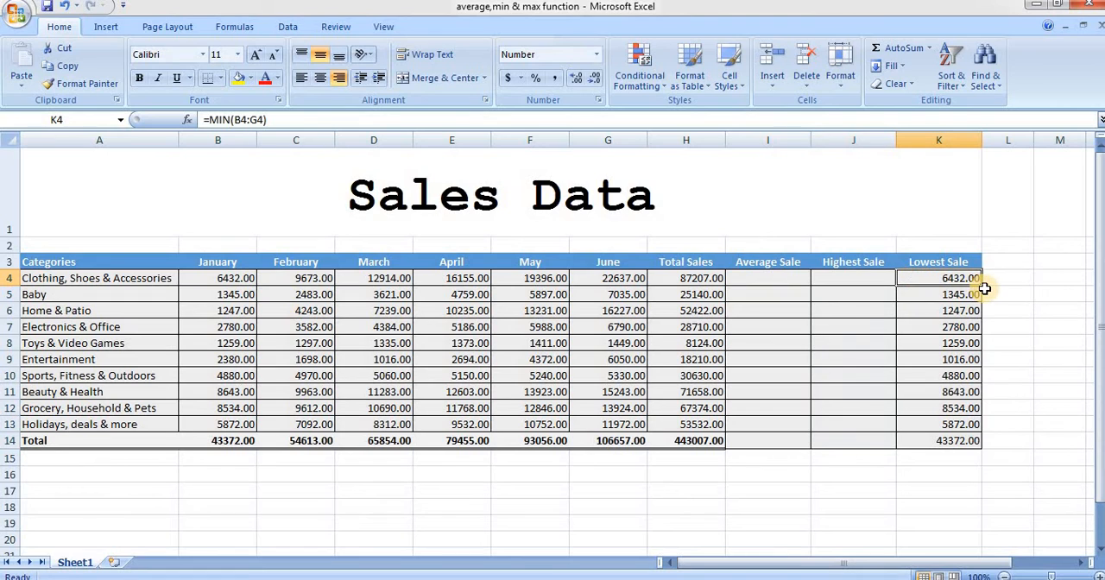
pyautogui.moveTo(981, 284); pyautogui.dragTo(1004, 438)
pyautogui.press('Delete')
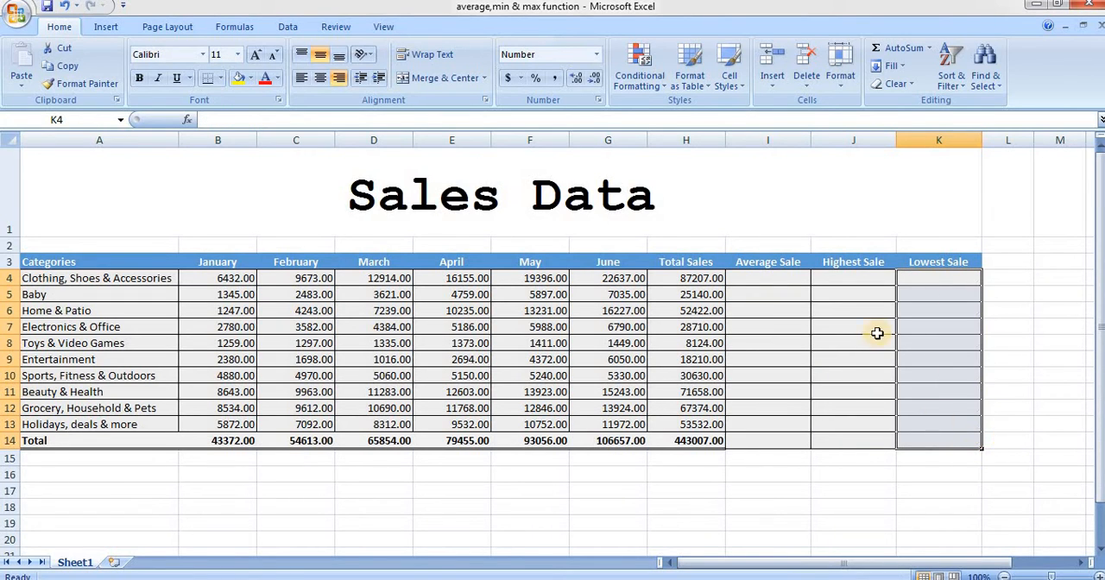
# Insert the AVERAGE function in I4 through Insert Function with B4:G4 as Number1, and fill it down through row 14
pyautogui.click(774, 276)
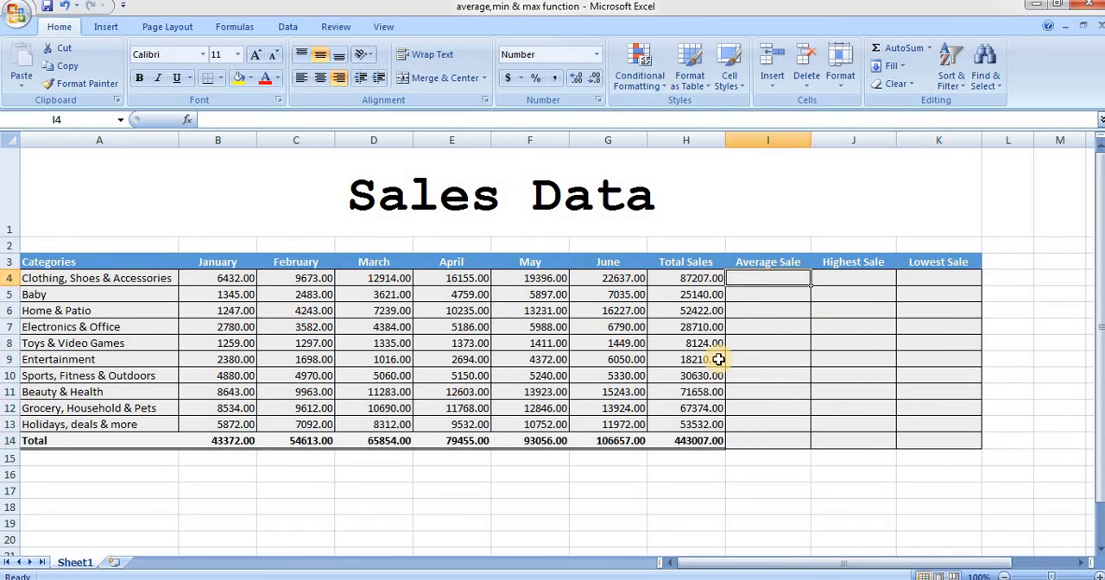
pyautogui.click(187, 120)
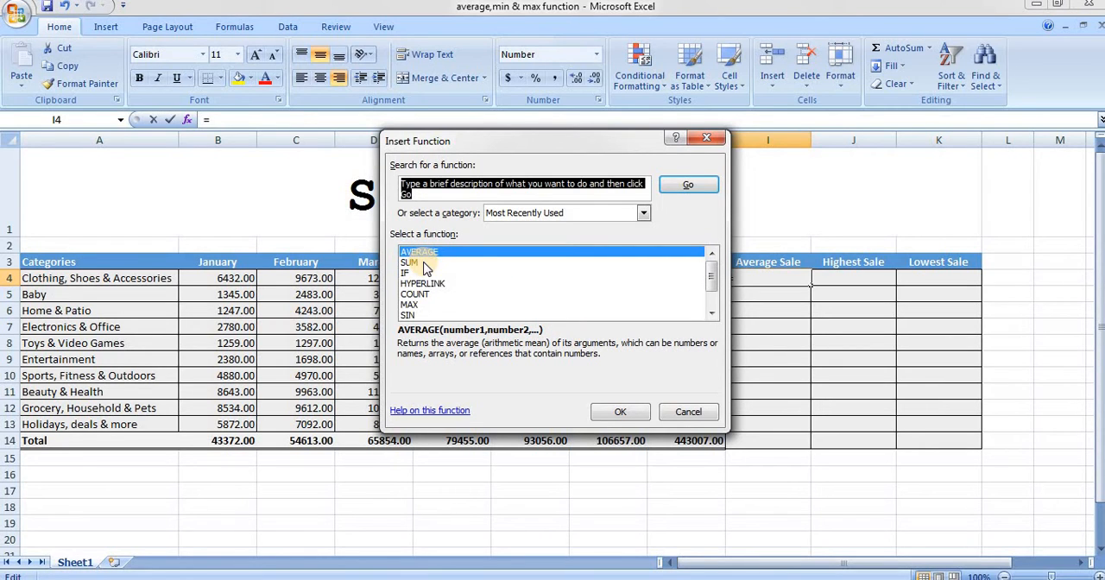
pyautogui.click(614, 411)
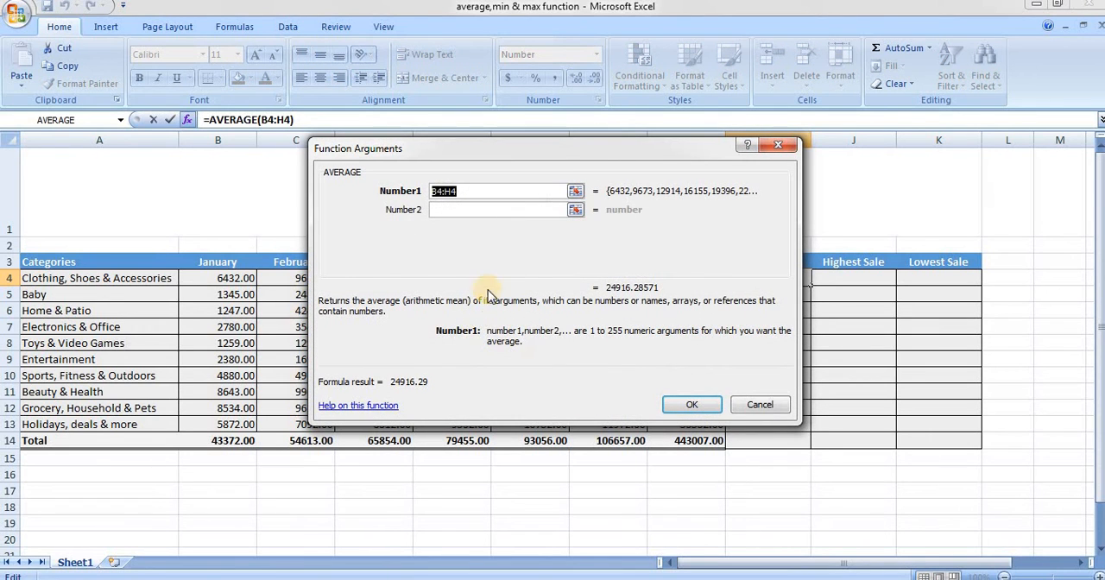
pyautogui.click(575, 193)
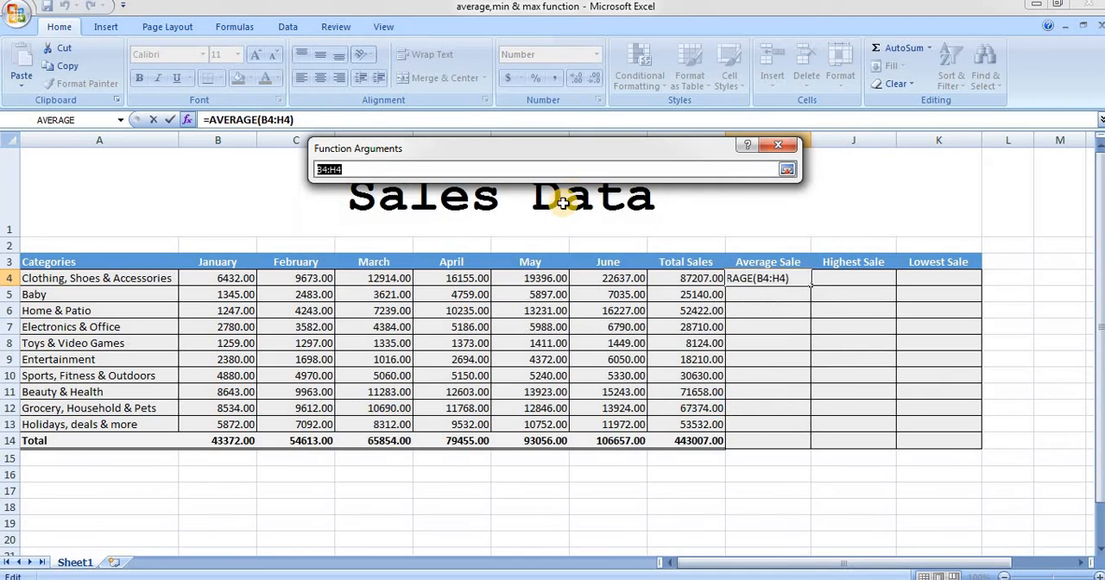
pyautogui.click(181, 274)
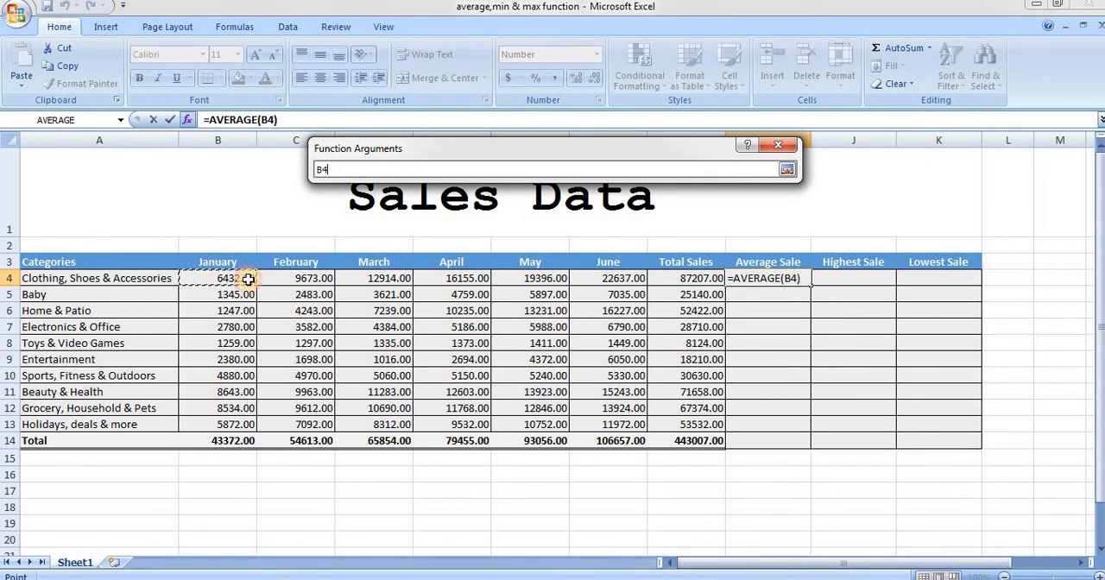
pyautogui.moveTo(249, 279); pyautogui.dragTo(639, 285)
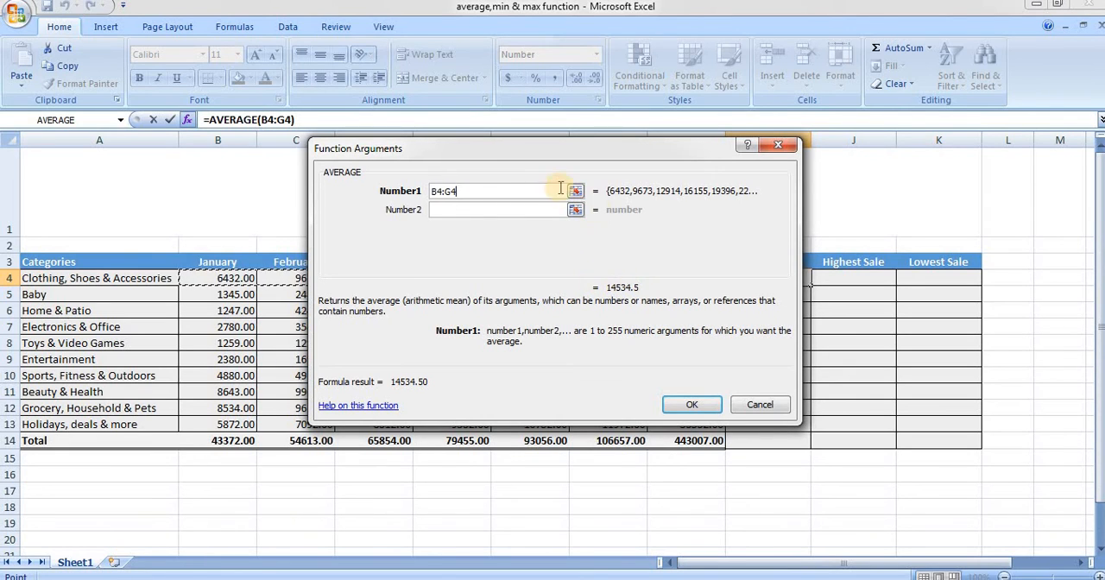
pyautogui.click(713, 403)
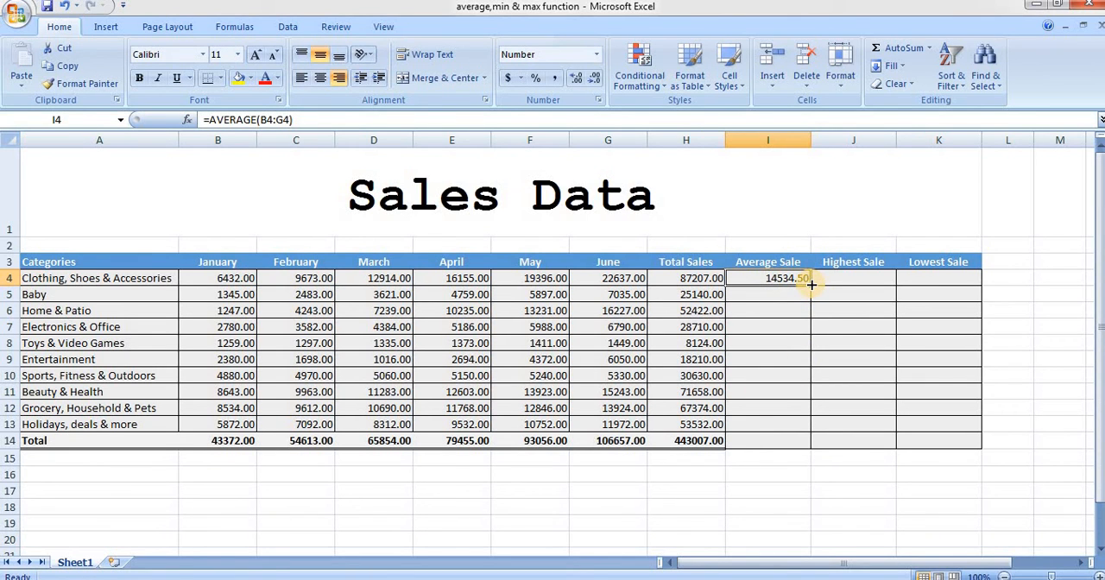
pyautogui.moveTo(810, 286); pyautogui.dragTo(820, 450)
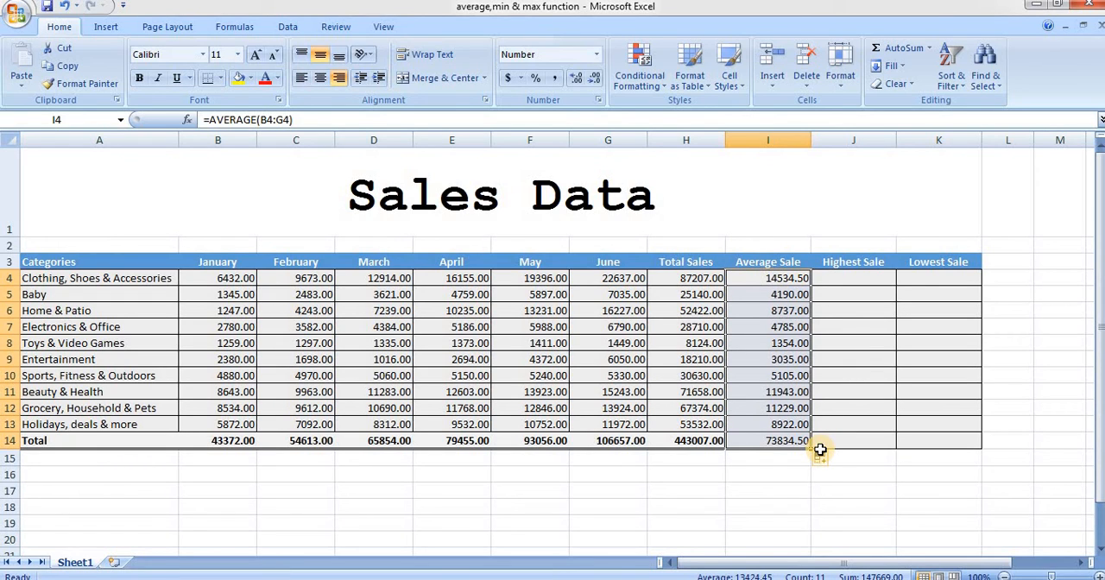